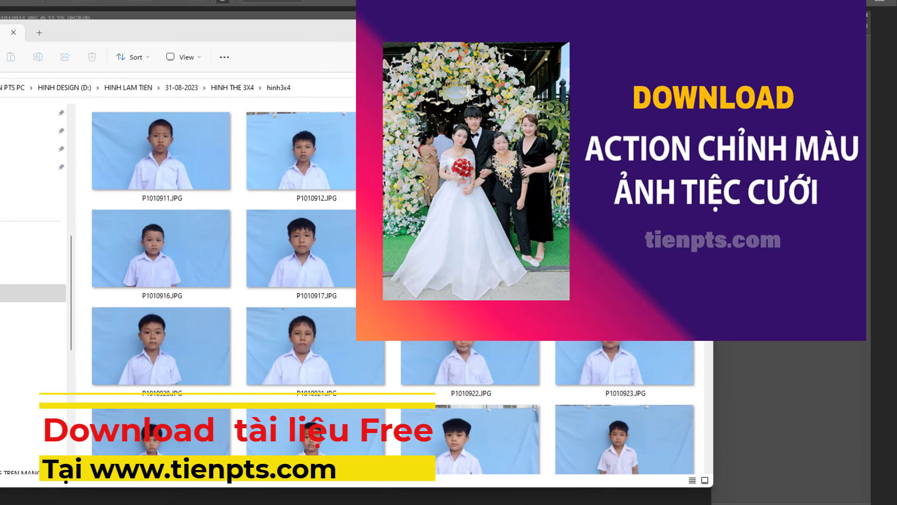
- Open photo P1010965 and select the expanded MAU DEP TRONG SANG TIENPTS action for recording
scroll(309, 248, "down", 3)
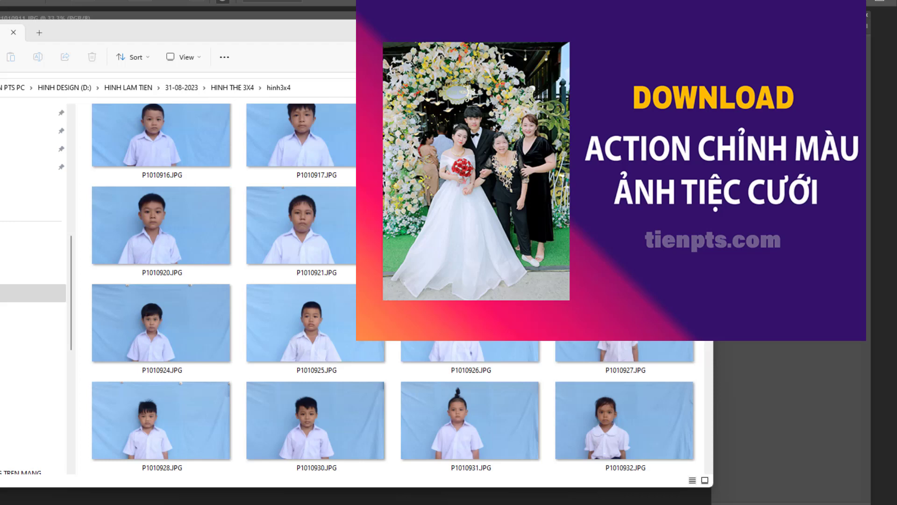
scroll(308, 290, "up", 2)
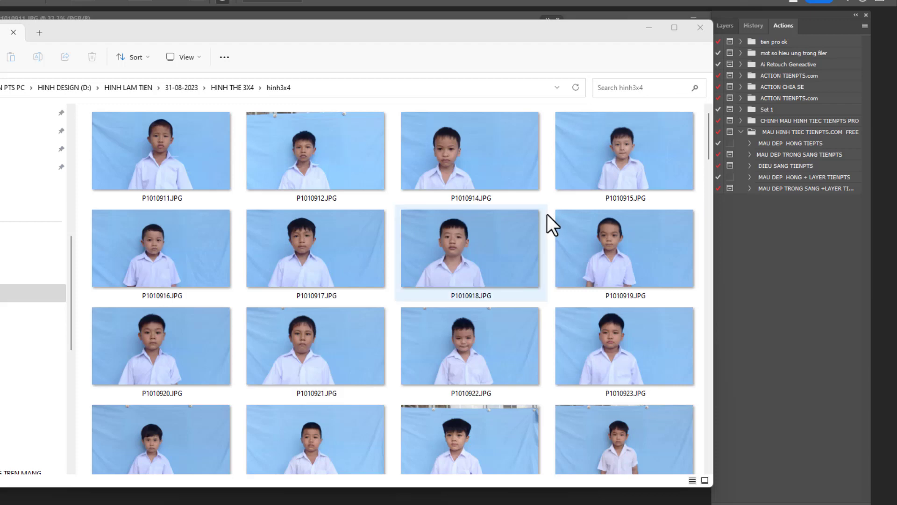
scroll(327, 178, "down", 5)
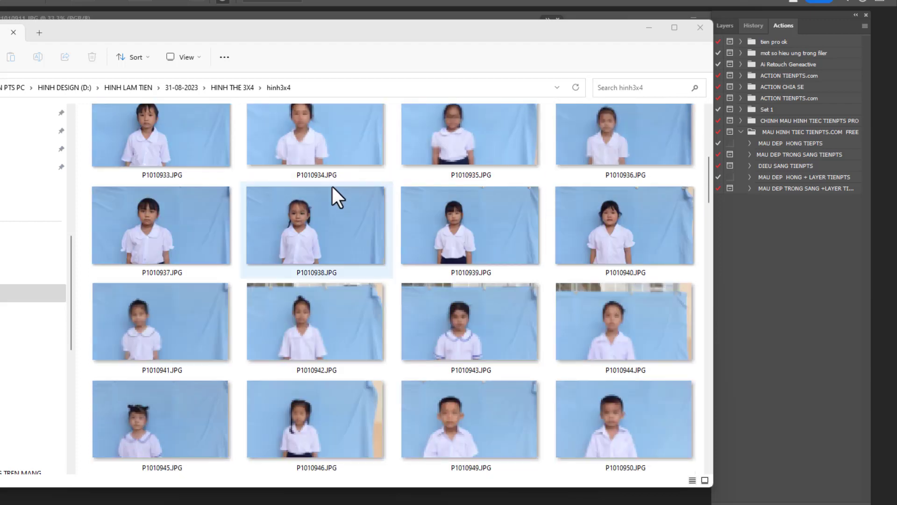
scroll(334, 192, "down", 2)
scroll(342, 211, "down", 3)
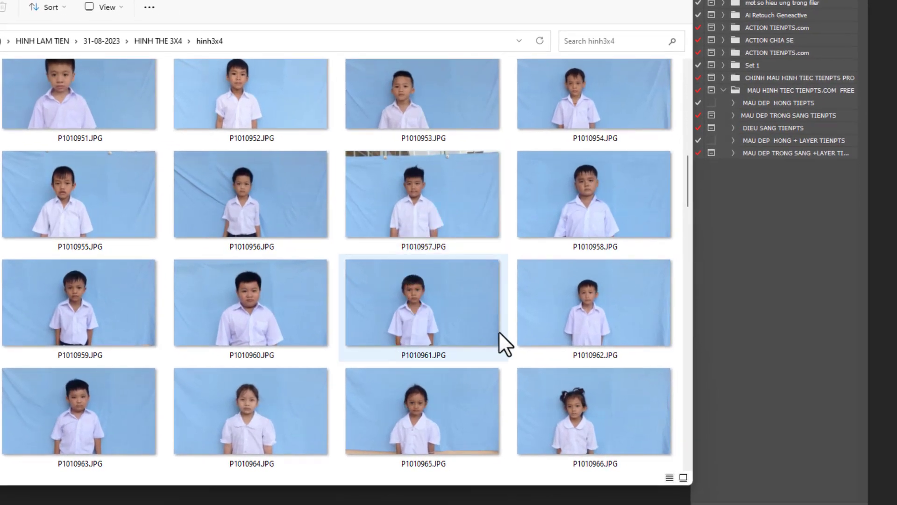
double_click(448, 388)
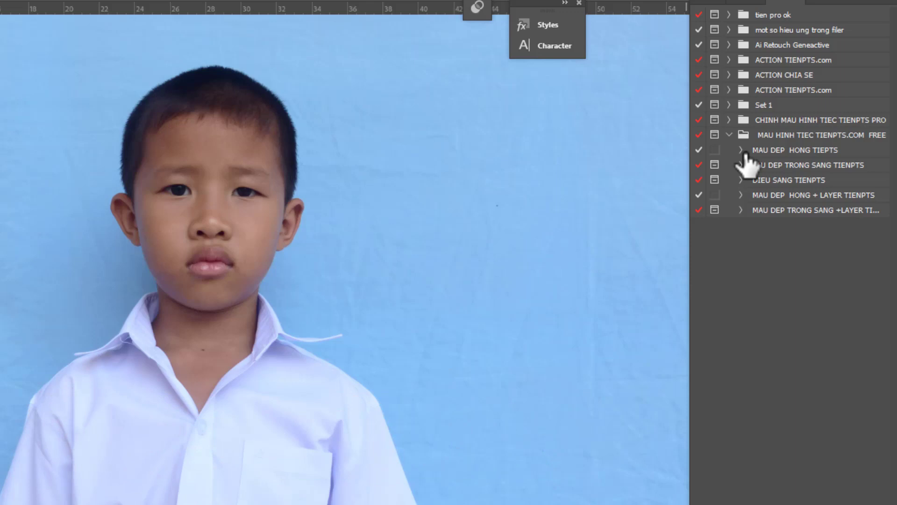
left_click(741, 165)
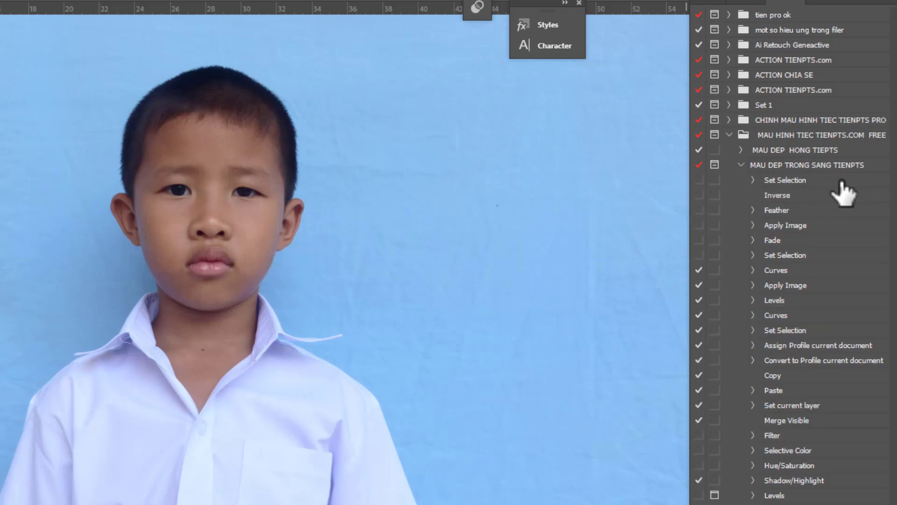
left_click(820, 123)
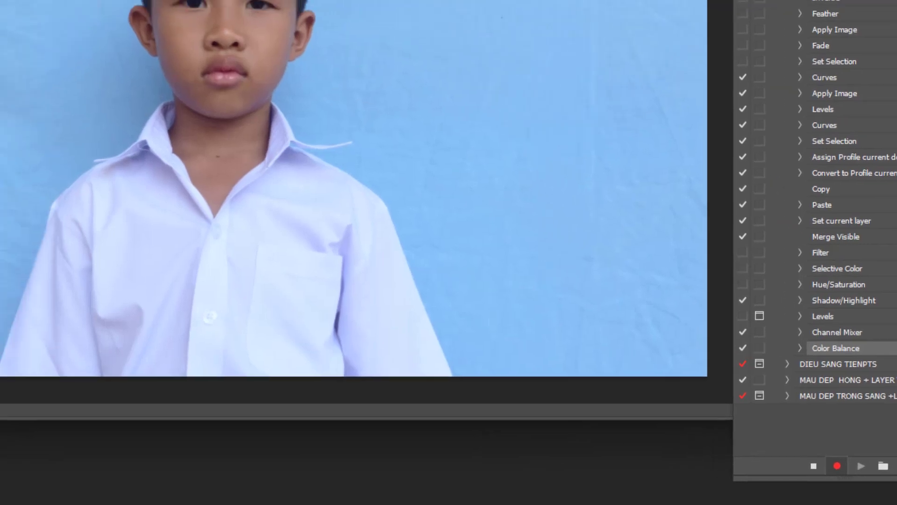
- Apply the Neat Image Reduce Noise v8 filter to the boy's photo
left_click(21, 2)
mouse_move(49, 246)
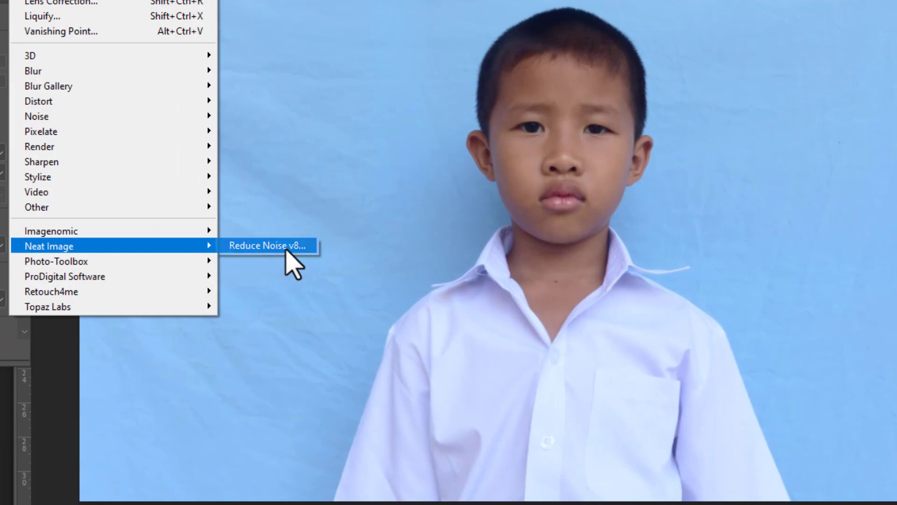
left_click(287, 248)
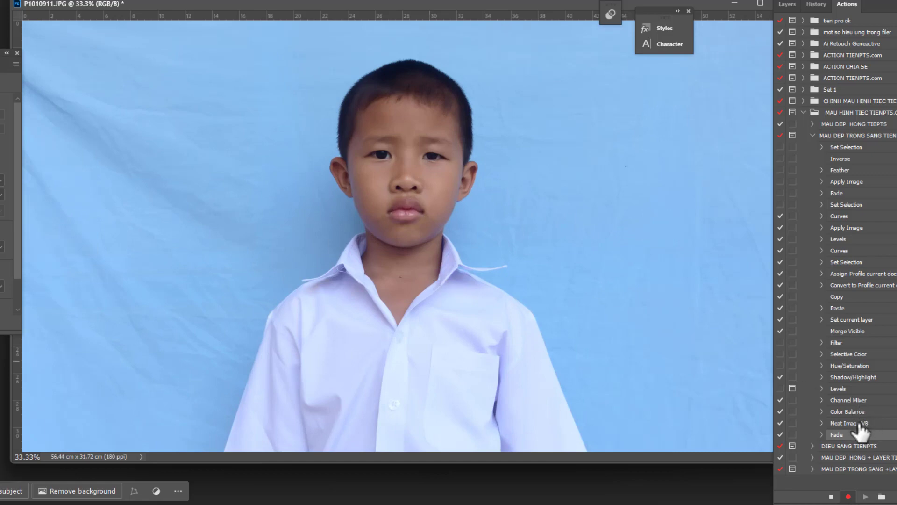
- Resize the image to 15 cm wide at 300 pixels/inch in Image Size
right_click(484, 4)
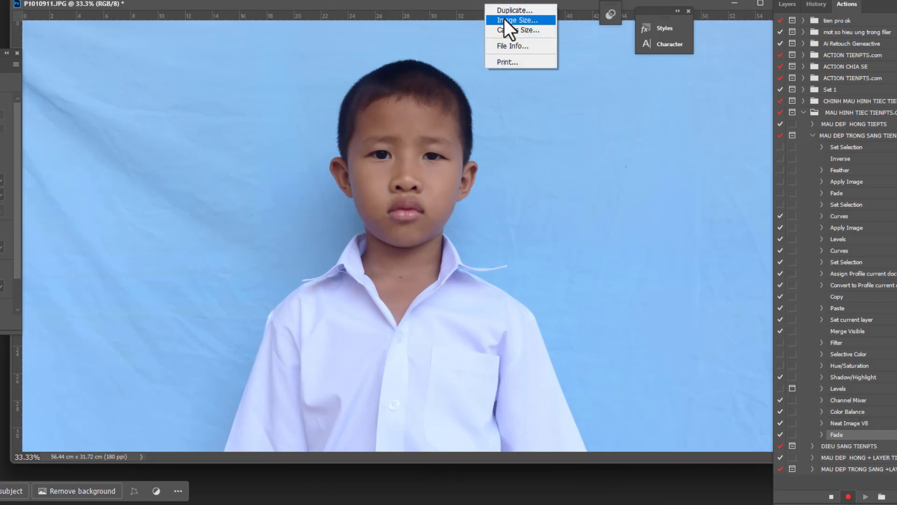
left_click(504, 19)
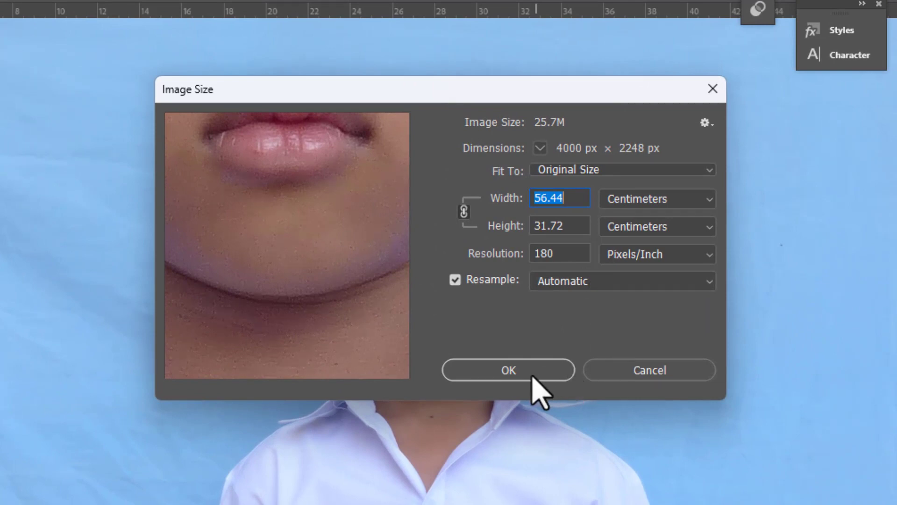
left_click(649, 370)
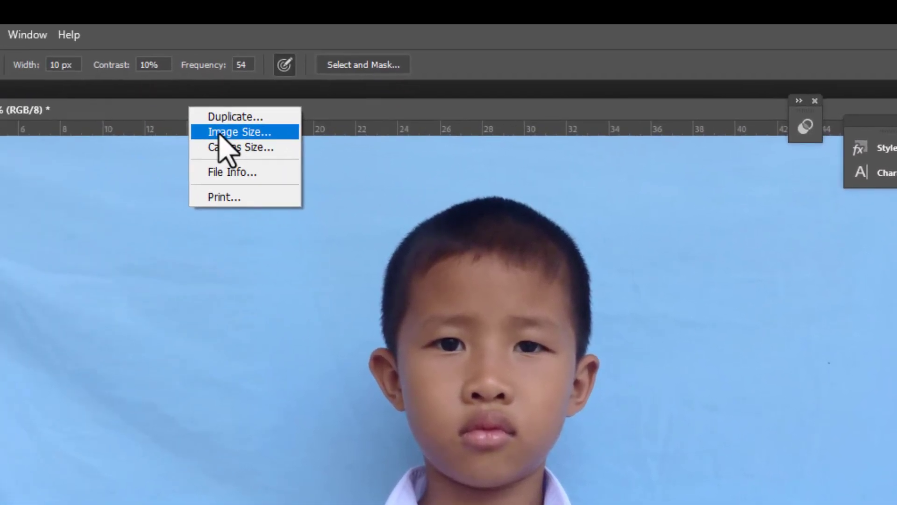
left_click(219, 133)
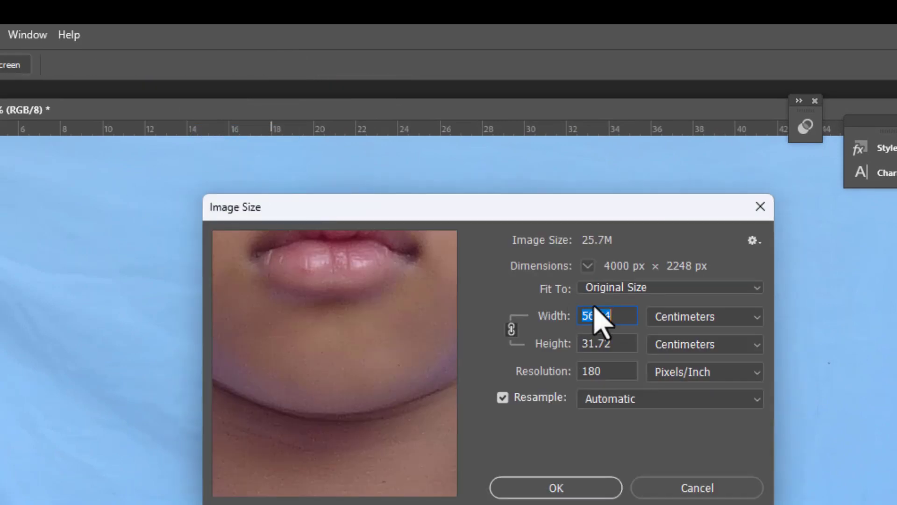
type("12")
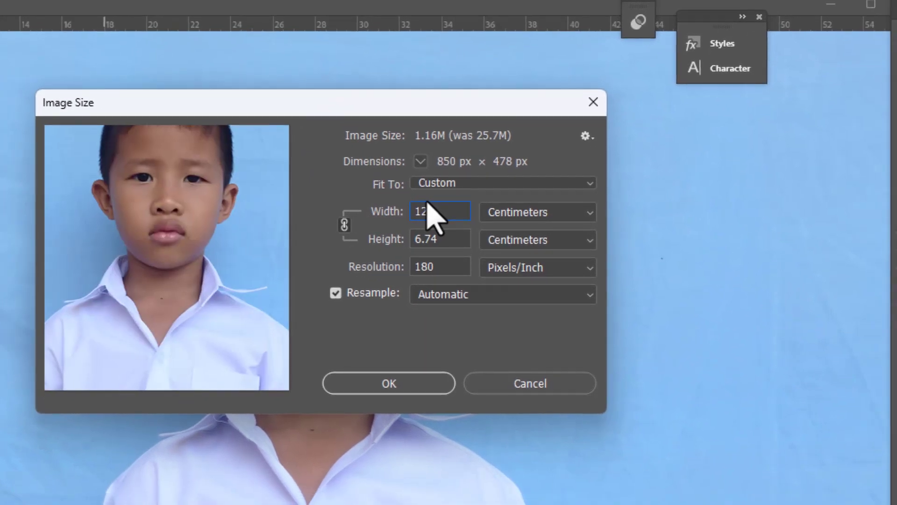
key("BackSpace")
type("15")
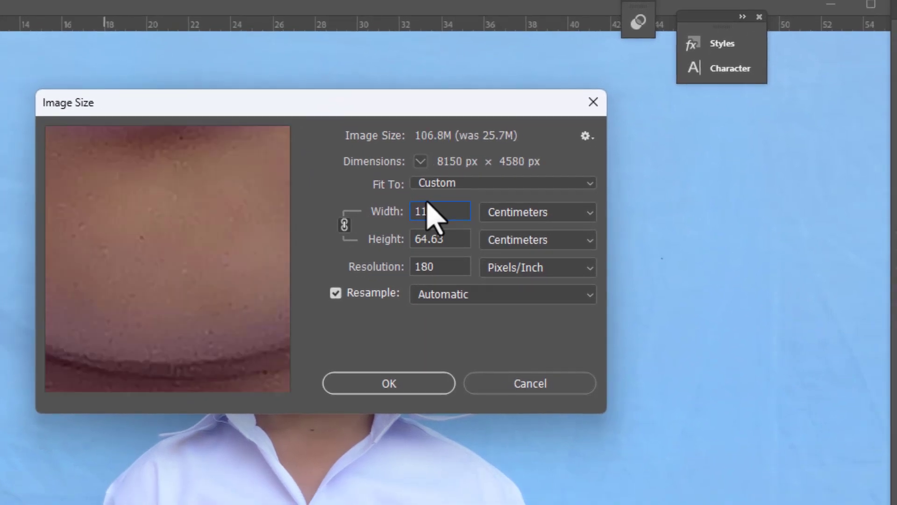
key("BackSpace")
key("BackSpace")
type("5")
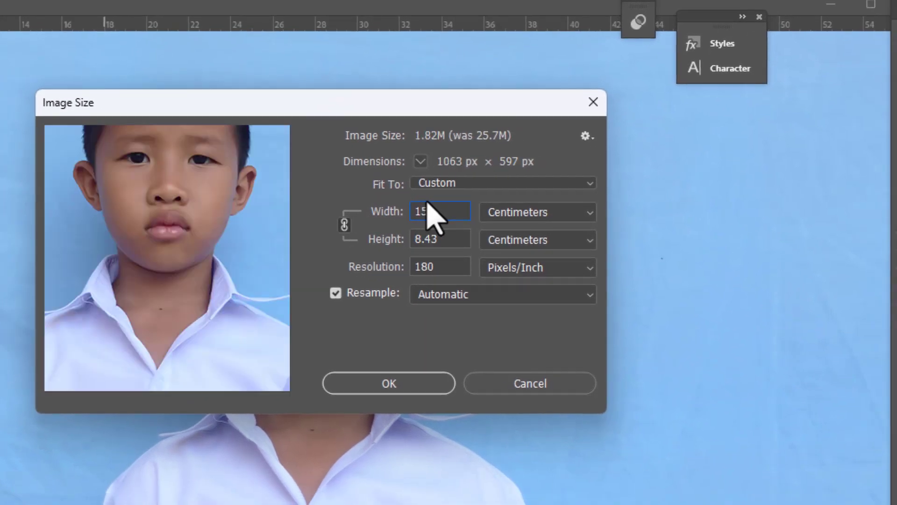
left_click(385, 268)
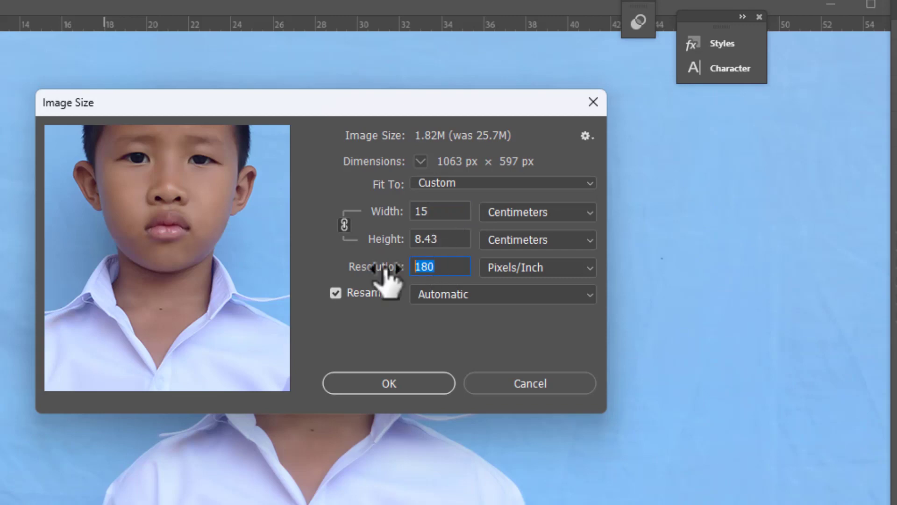
type("300")
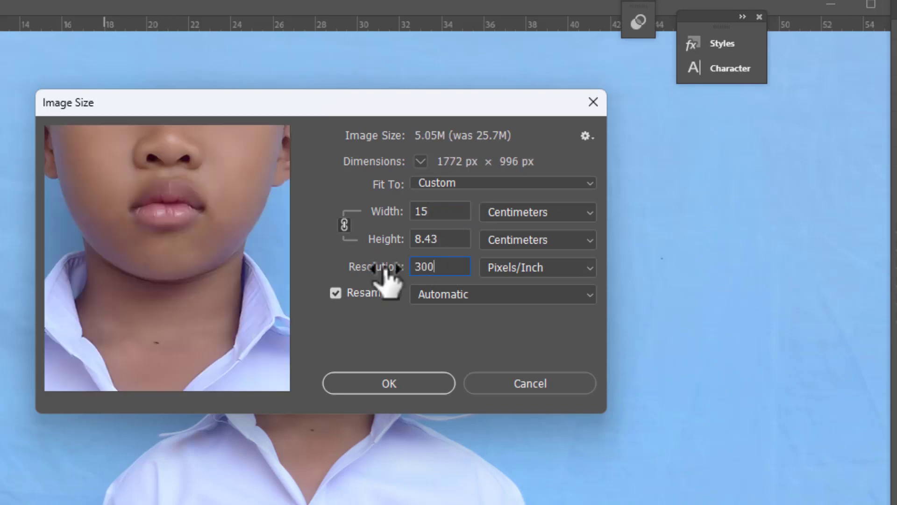
left_click(392, 381)
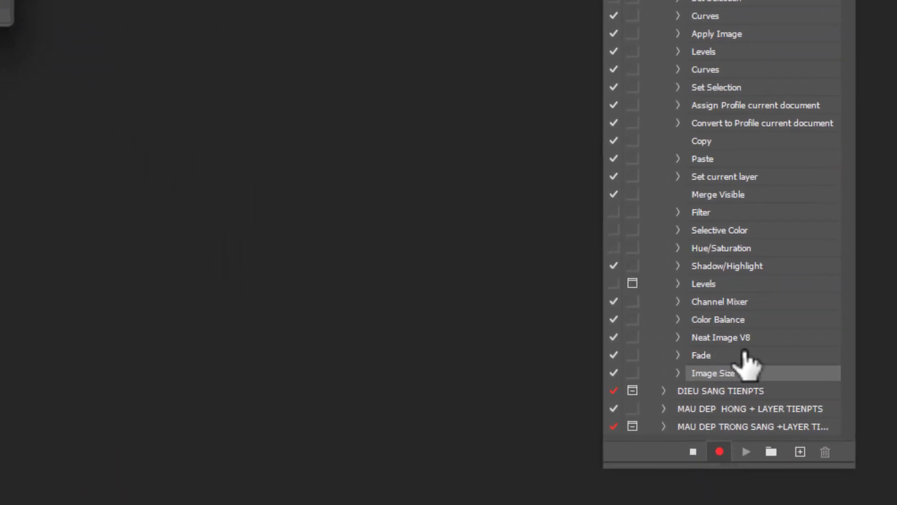
- Stop recording and move the Image Size step to the top of the action
left_click(694, 452)
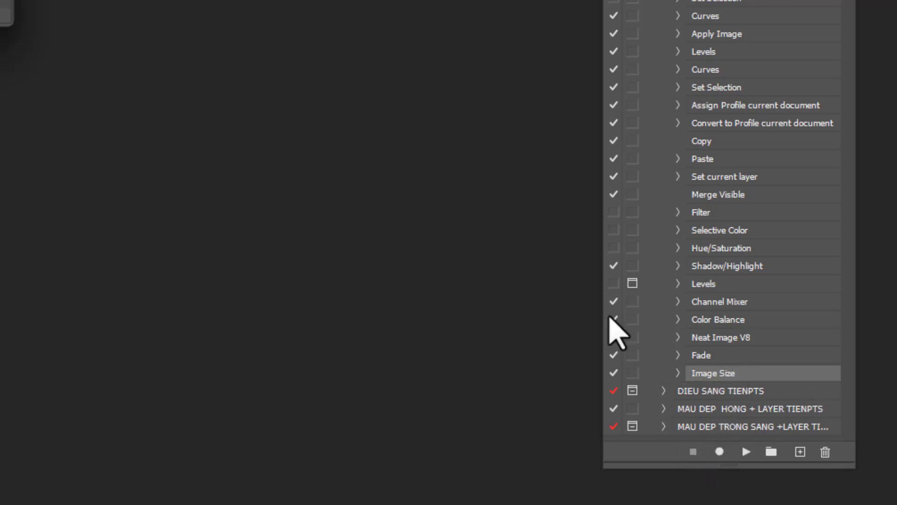
mouse_move(734, 376)
left_mouse_down()
mouse_move(715, 99)
mouse_move(730, 60)
left_mouse_up()
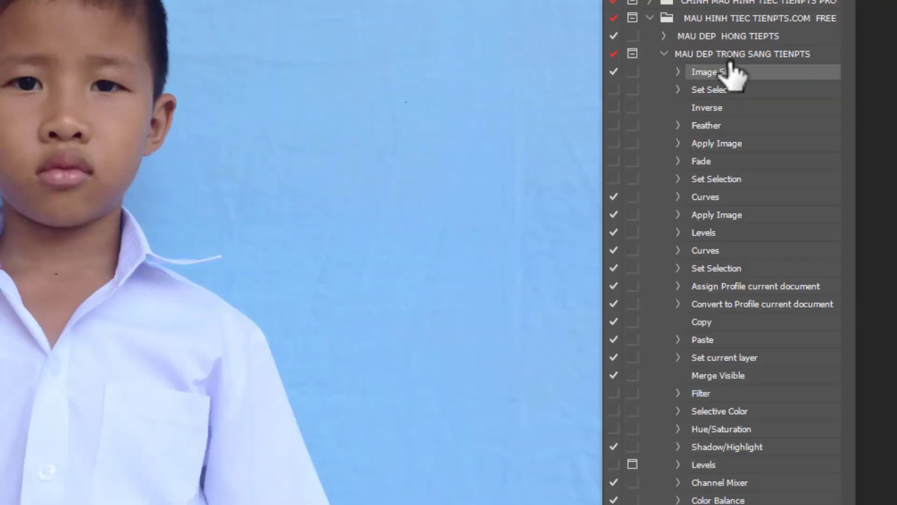
- Play MAU DEP TRONG SANG TIENPTS on the photo, zoom in to check the face, then close it
left_click(739, 53)
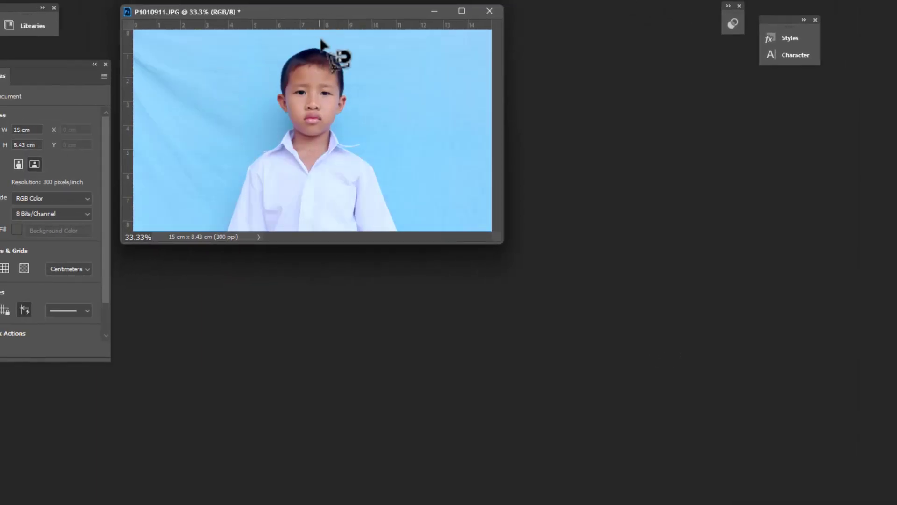
left_click_drag(331, 104, 350, 126)
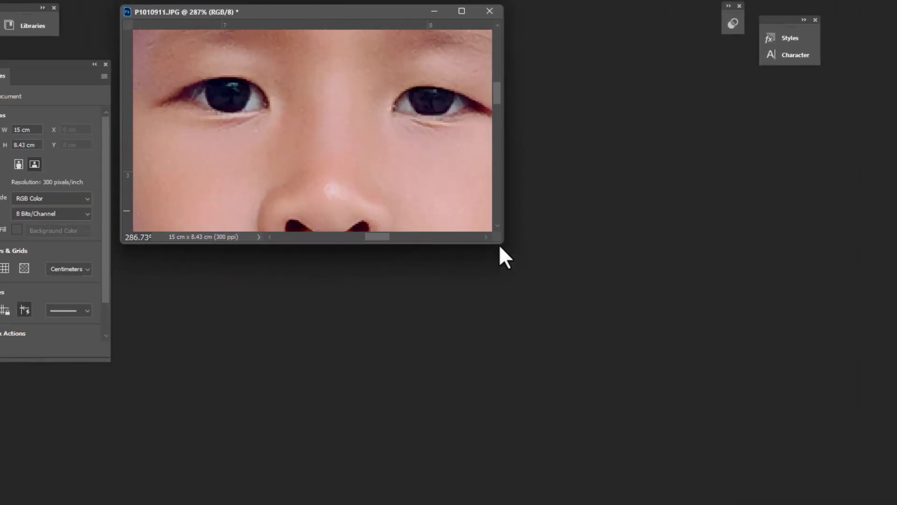
left_click_drag(501, 243, 501, 477)
scroll(357, 224, "down", 3)
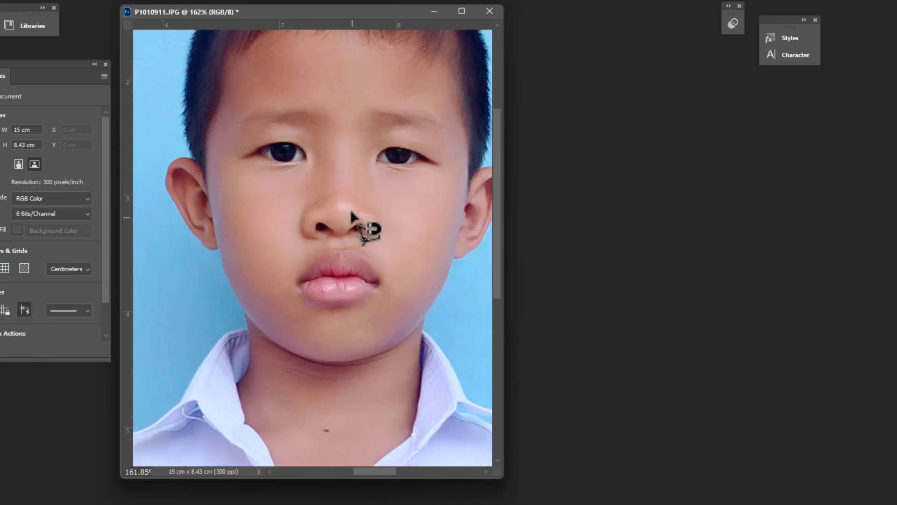
scroll(369, 74, "down", 2)
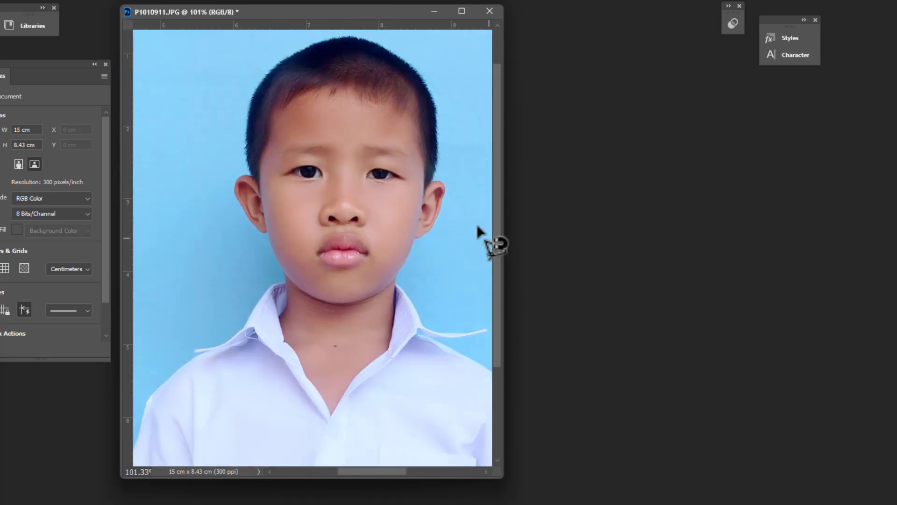
scroll(336, 194, "up", 2)
scroll(337, 194, "up", 2)
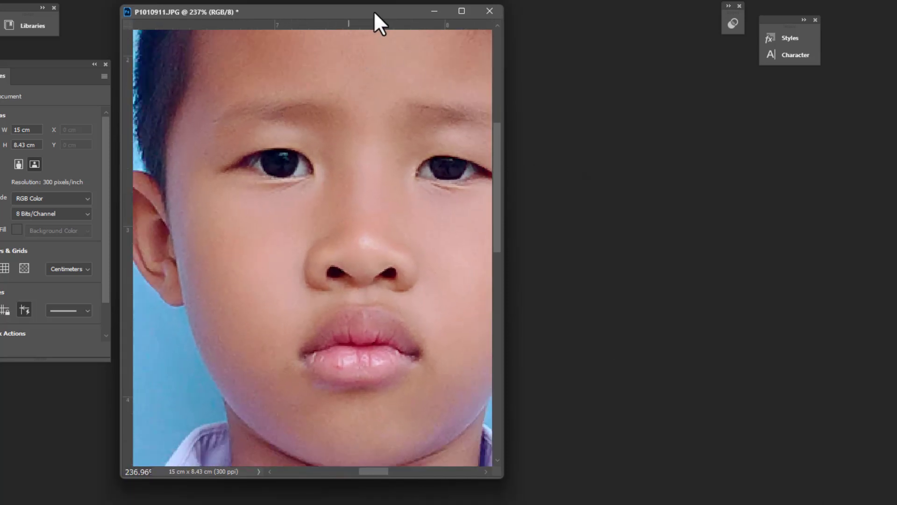
scroll(313, 236, "down", 5)
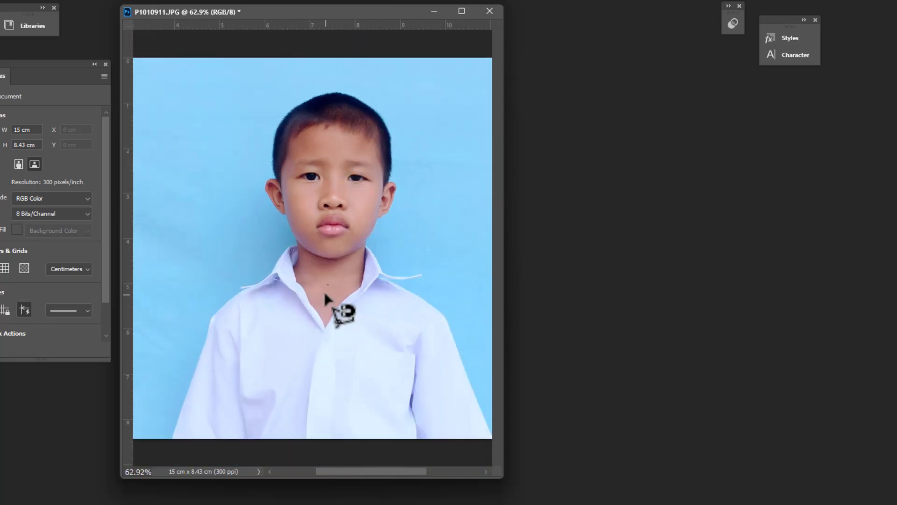
left_click(490, 10)
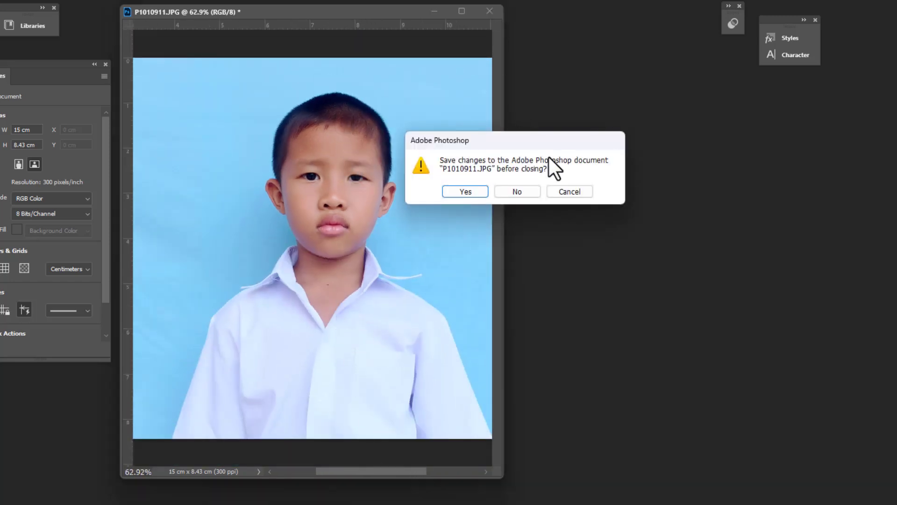
- Discard the photo's changes and launch File > Scripts > Image Processor
left_click(517, 192)
left_click(3, 2)
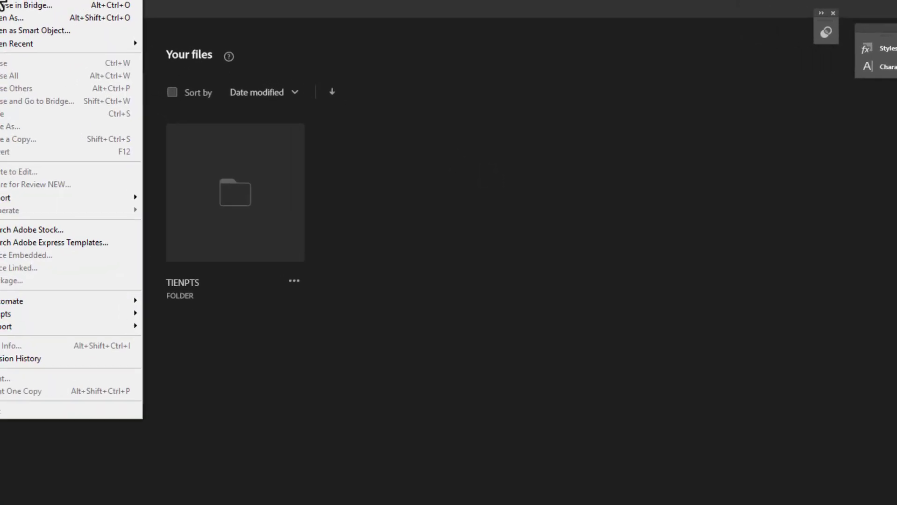
mouse_move(126, 405)
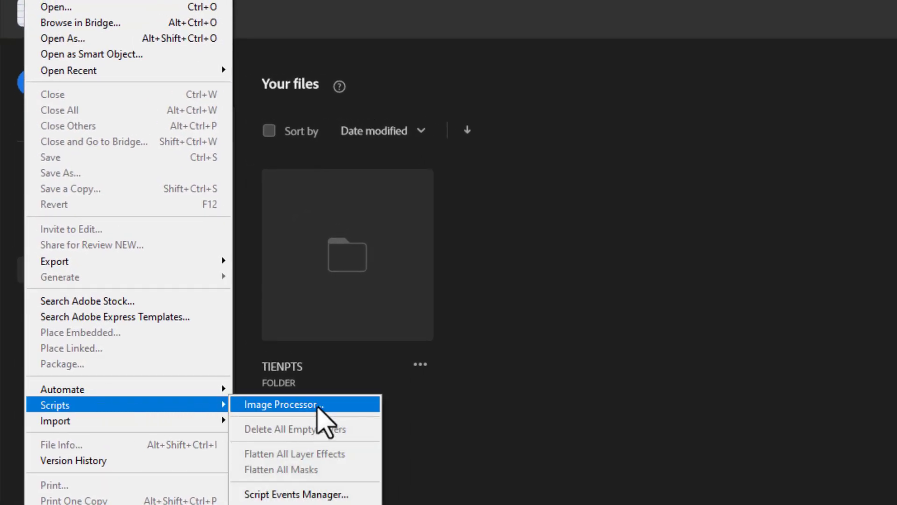
left_click(319, 405)
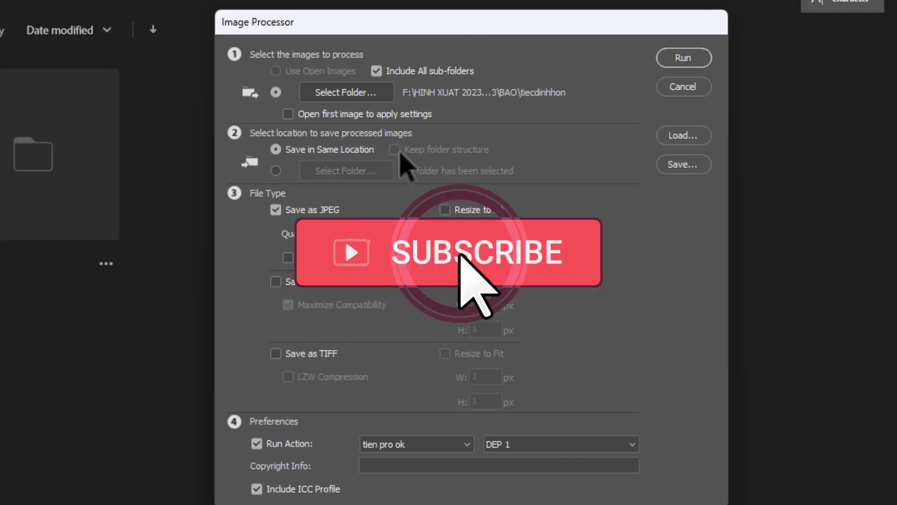
- Choose HINH THE 3X4 as the source folder, keeping Include All sub-folders checked
left_click(367, 93)
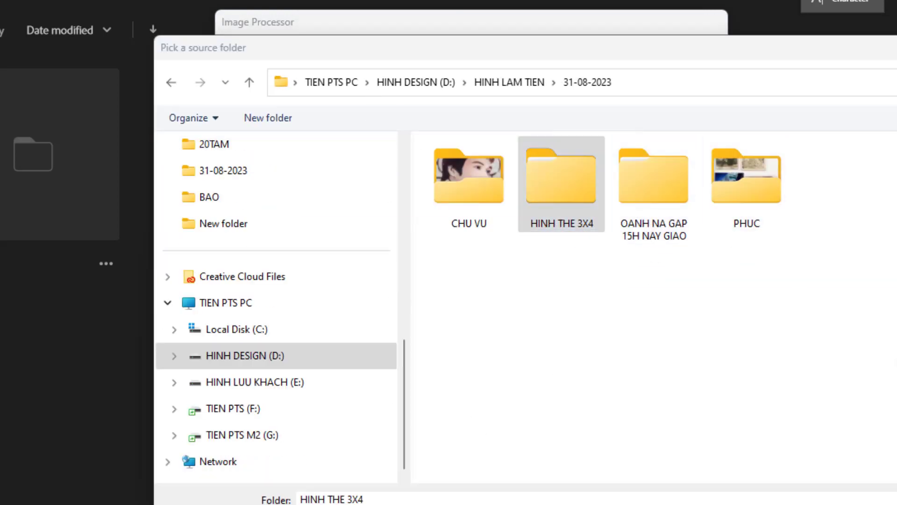
key("Return")
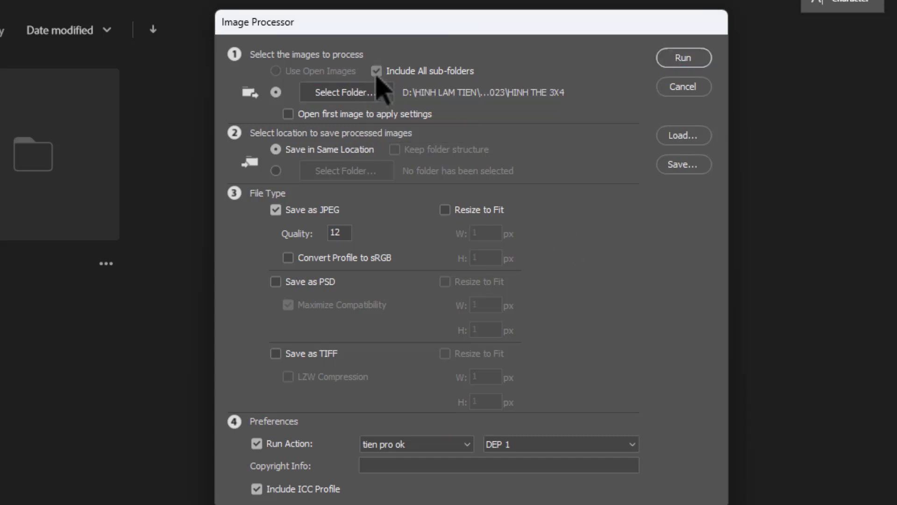
left_click(378, 70)
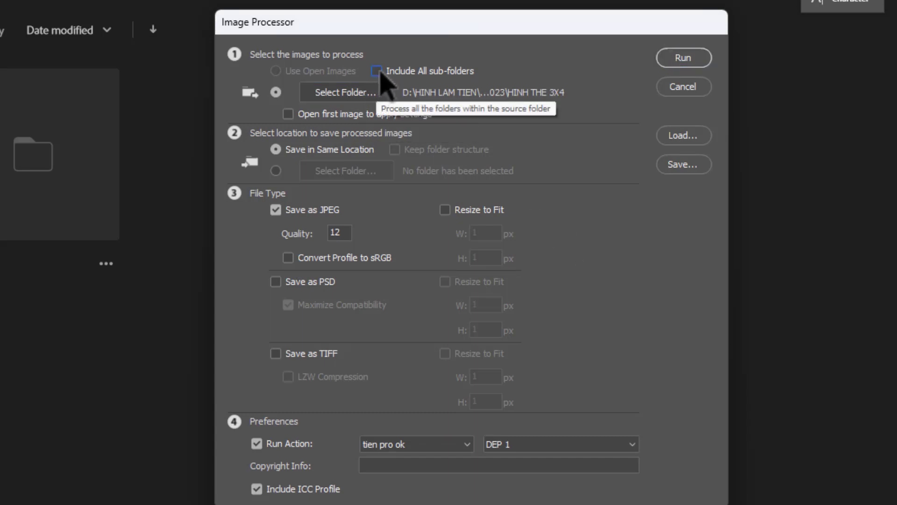
left_click(377, 71)
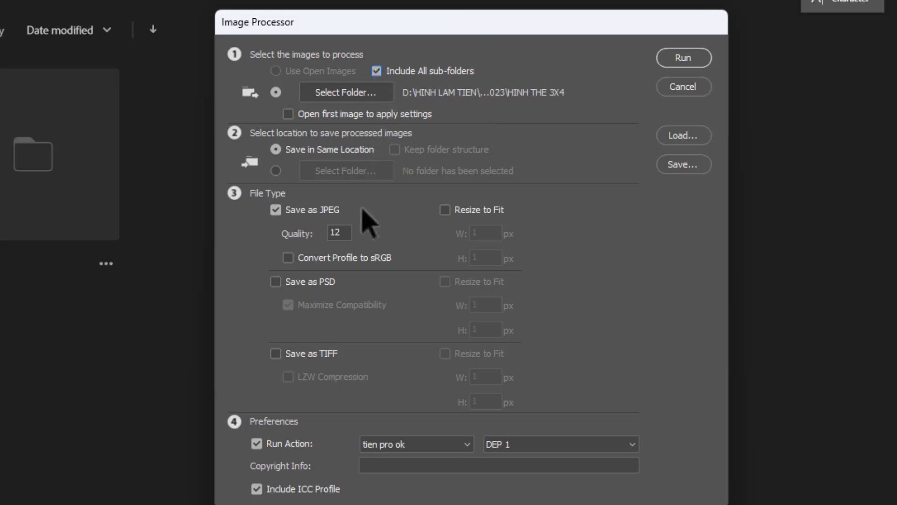
- Set Run Action to MAU HINH TIEC TIENPTS.COM FREE / MAU DEP TRONG SANG TIENPTS and run the batch
left_click(402, 450)
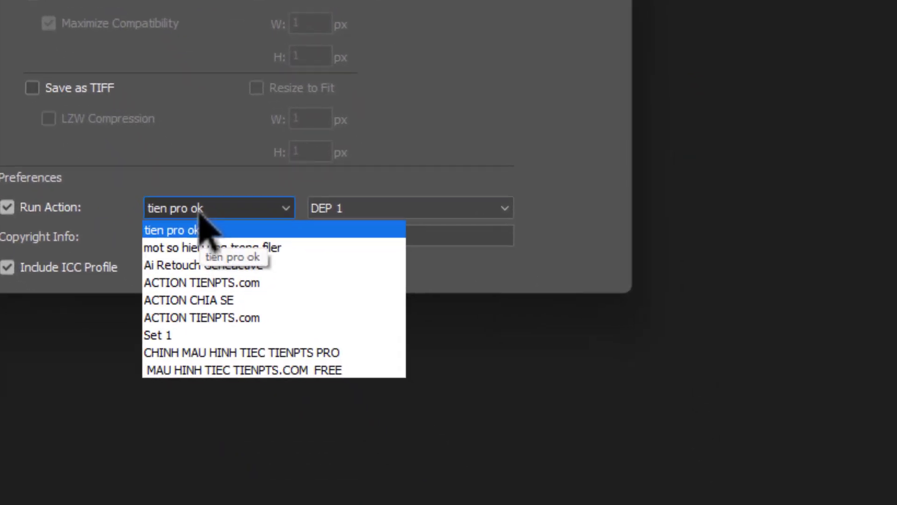
left_click(229, 370)
left_click(367, 210)
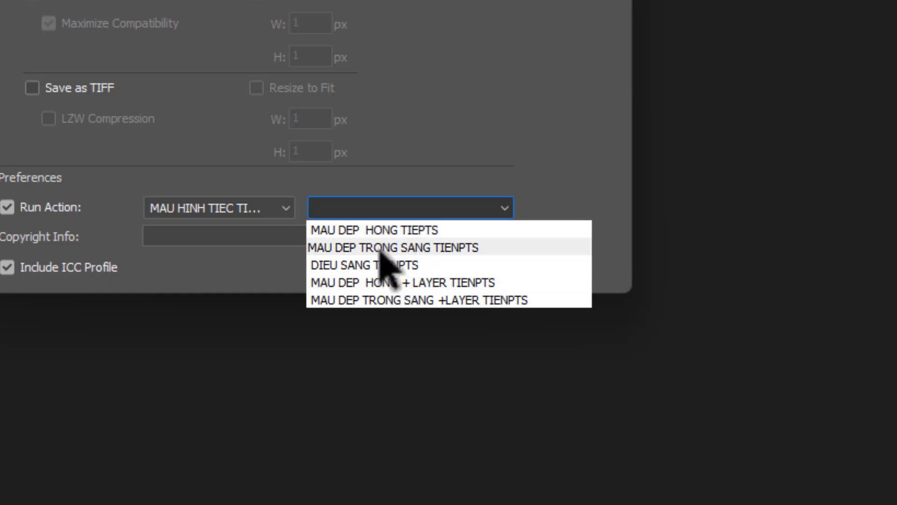
left_click(379, 249)
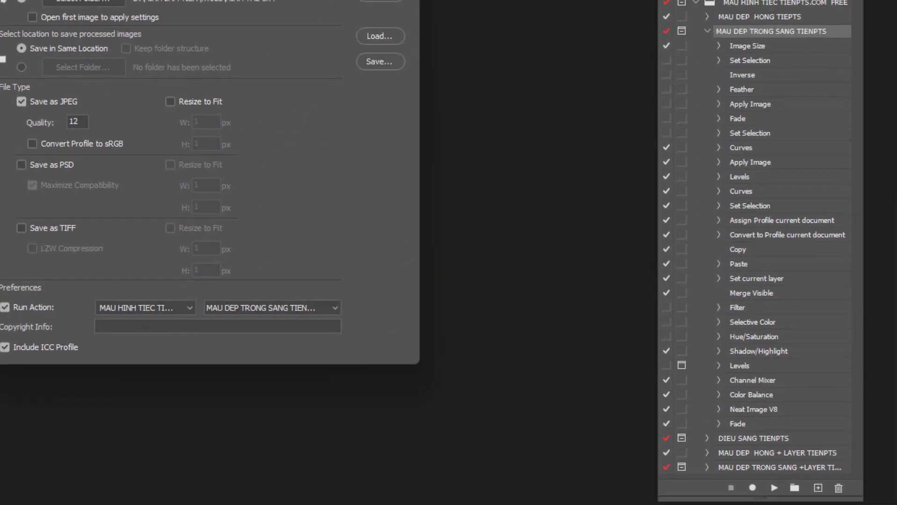
key("Return")
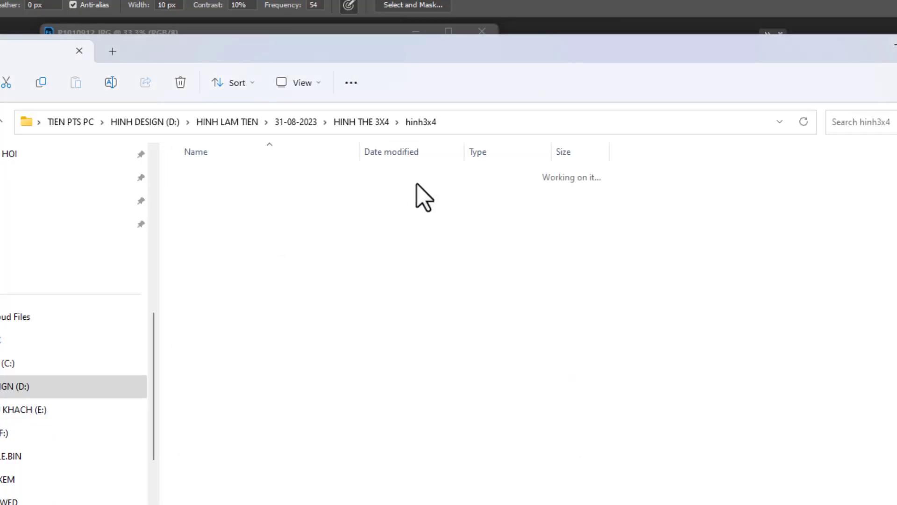
- Open the JPEG output folder in hinh3x4 and preview the processed photos
double_click(210, 196)
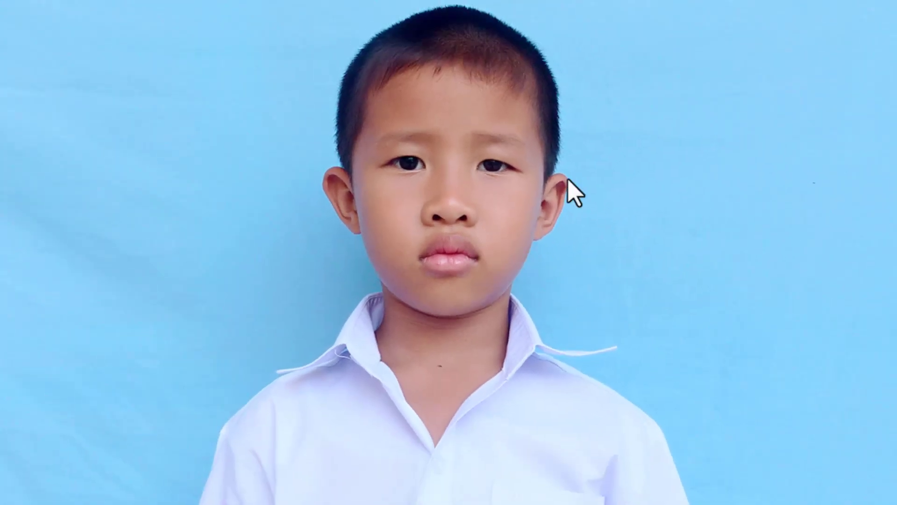
key("Right")
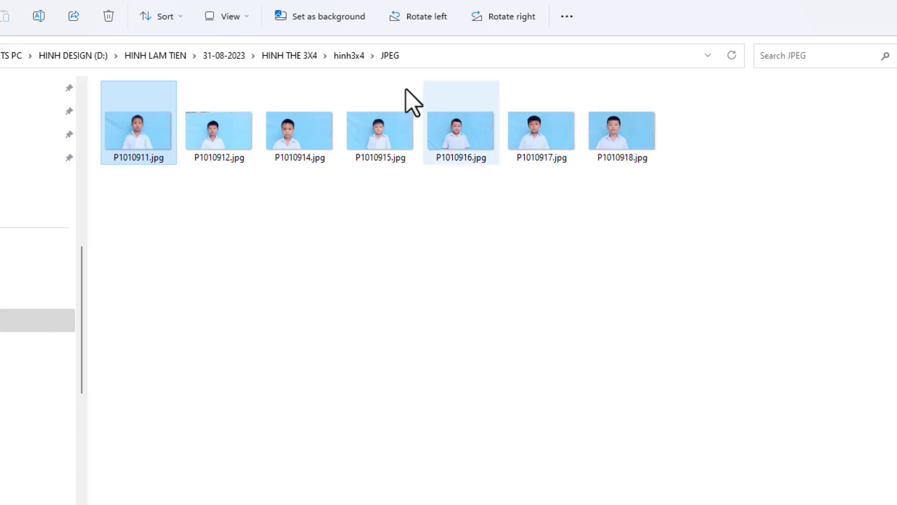
- Switch the JPEG folder view to extra large icons
left_click(567, 16)
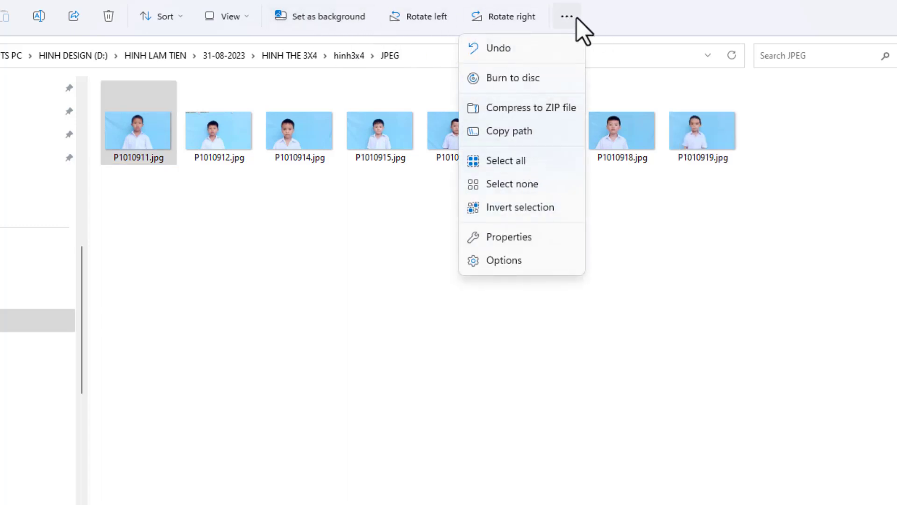
left_click(746, 347)
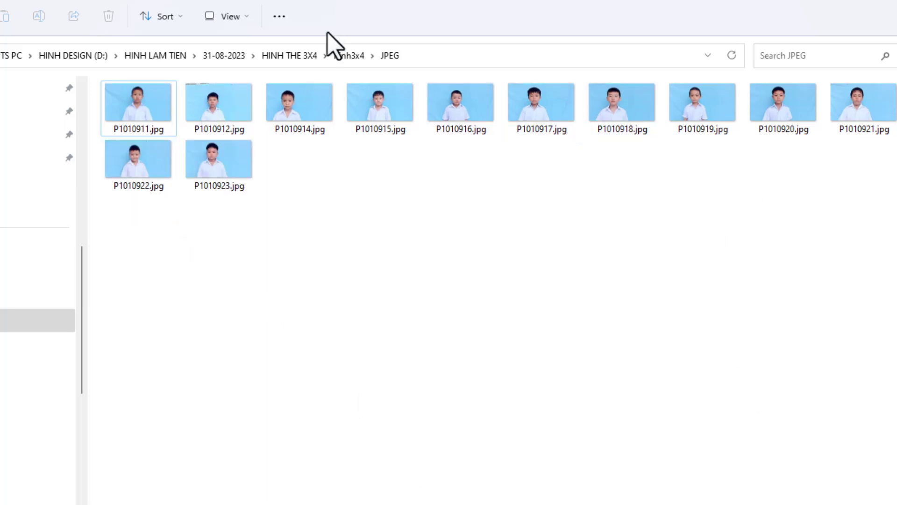
left_click(241, 18)
left_click(239, 51)
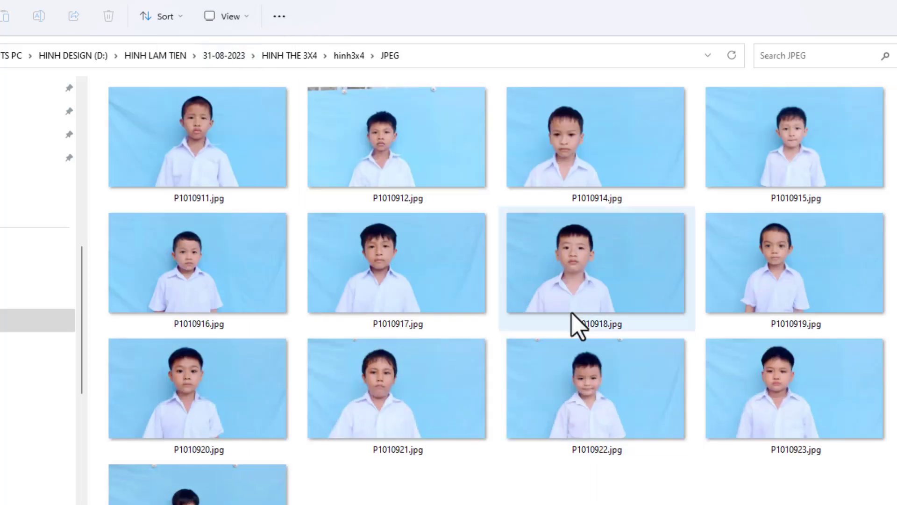
scroll(571, 313, "down", 1)
- View P1010922.jpg full-screen and browse the following processed portraits
double_click(585, 378)
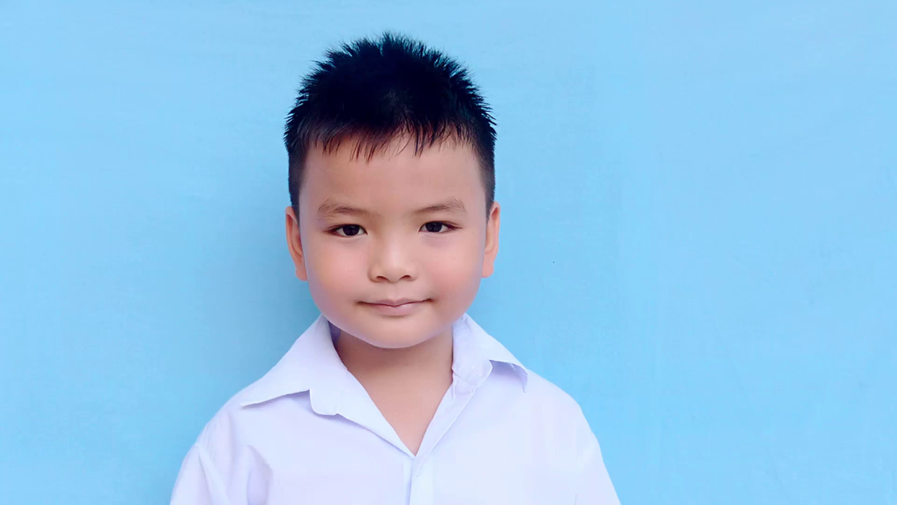
key("Right")
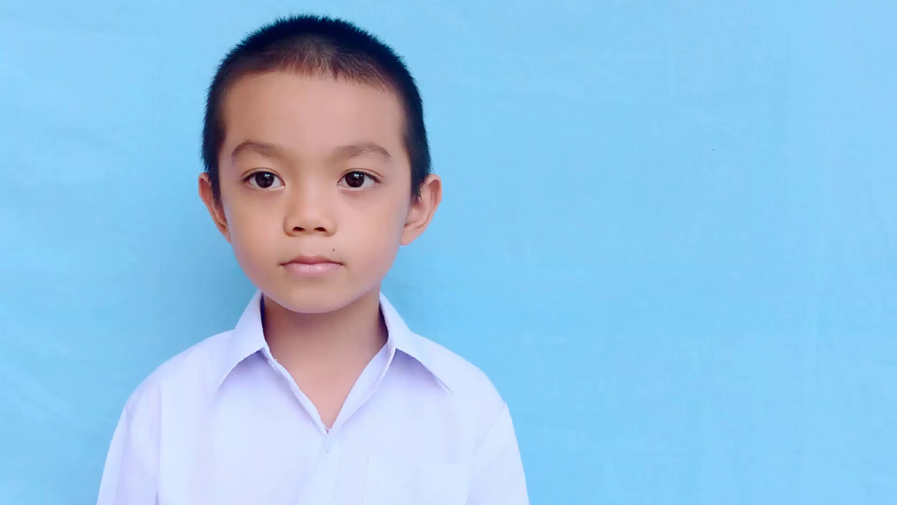
key("Right")
key("Right")
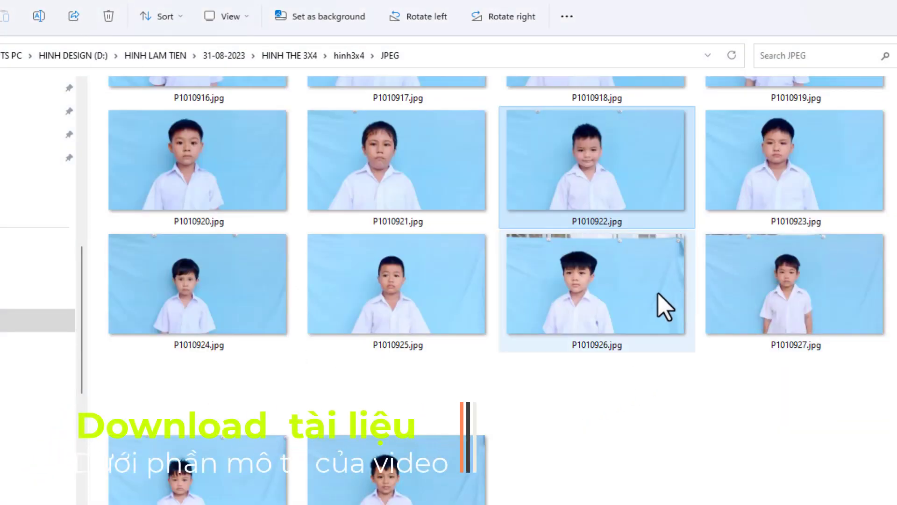
scroll(645, 308, "up", 2)
mouse_move(596, 287)
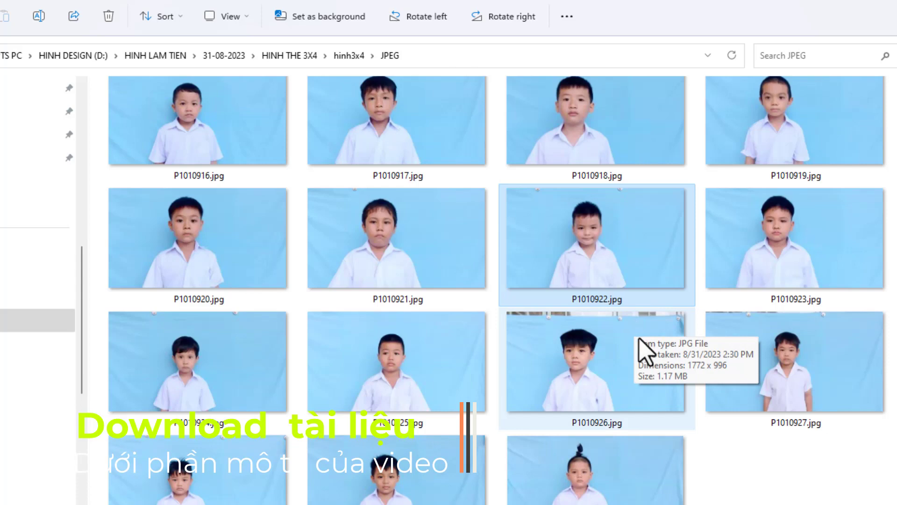
scroll(637, 291, "down", 2)
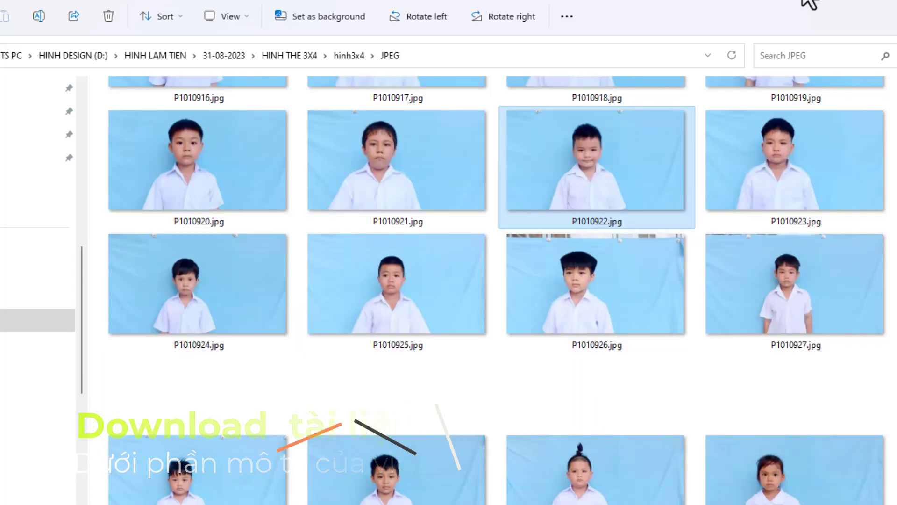
scroll(633, 156, "up", 2)
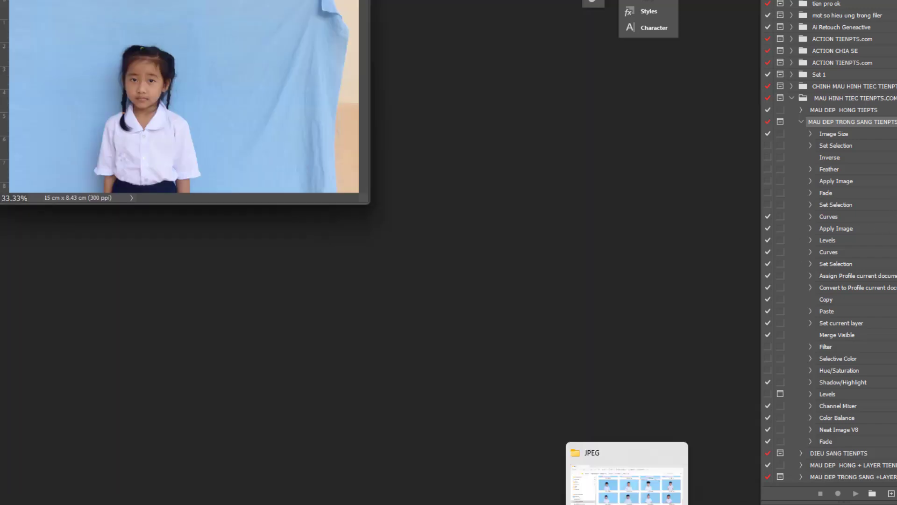
- Bring the JPEG output folder forward and scroll through the processed photo thumbnails
left_click(593, 491)
scroll(498, 278, "down", 3)
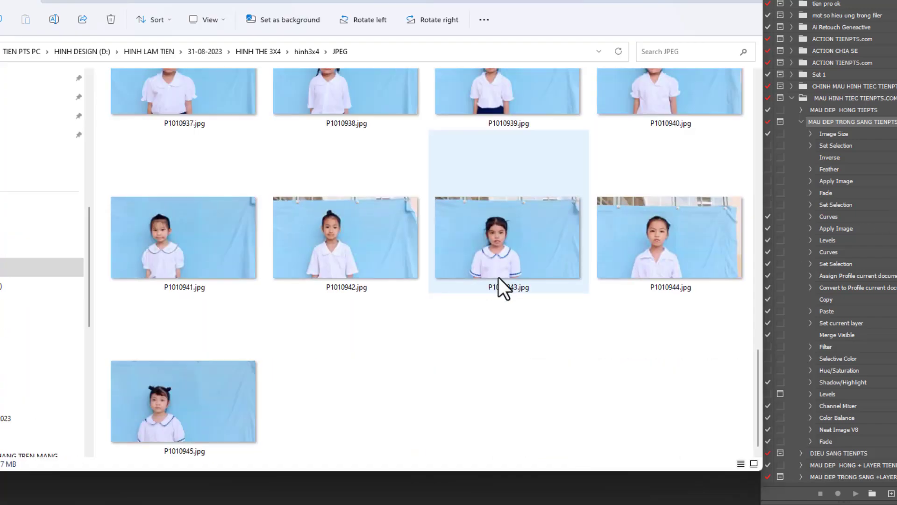
scroll(578, 250, "up", 3)
scroll(579, 248, "up", 3)
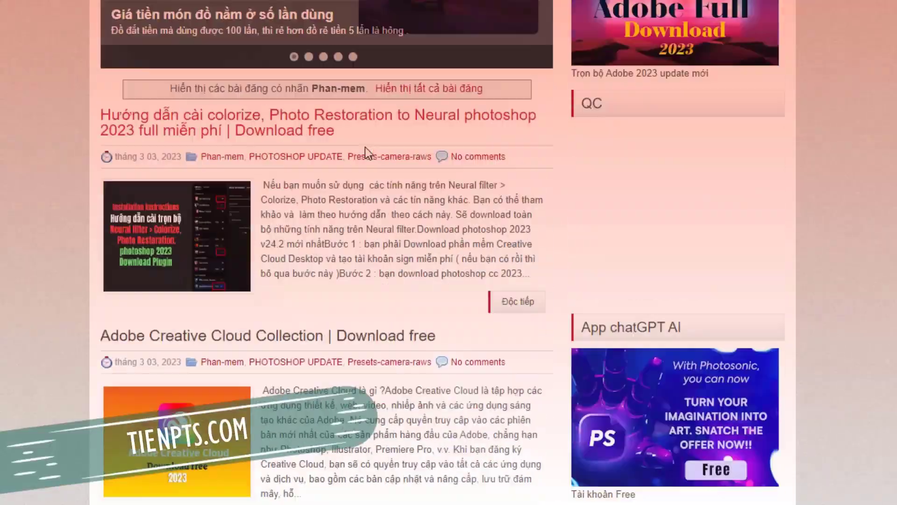
- Scroll the tienpts.com blog, open the Photoshop 2023 v24.2 update post, and read down it
scroll(361, 315, "down", 1)
scroll(270, 327, "down", 6)
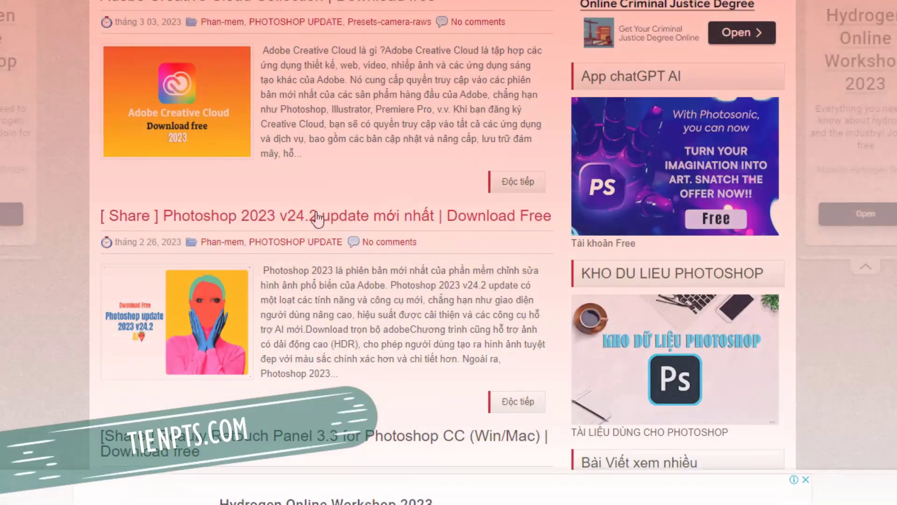
left_click(311, 220)
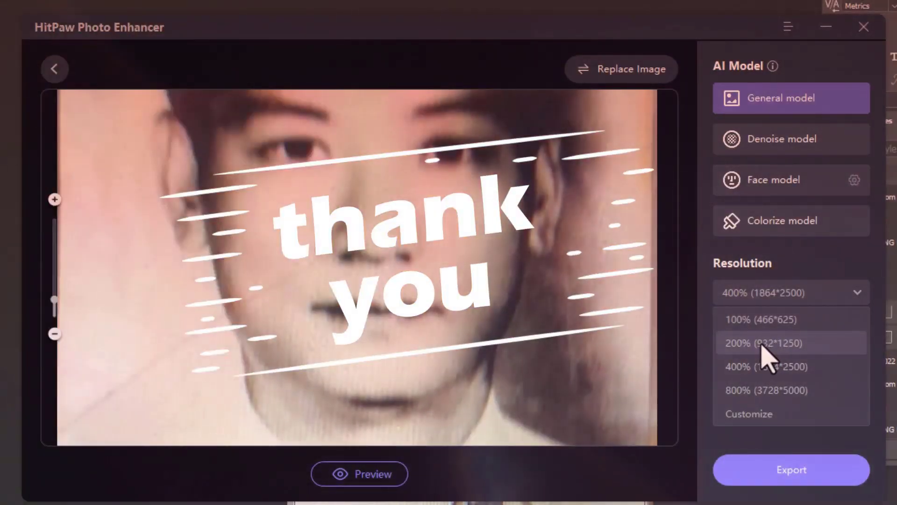
scroll(165, 315, "down", 3)
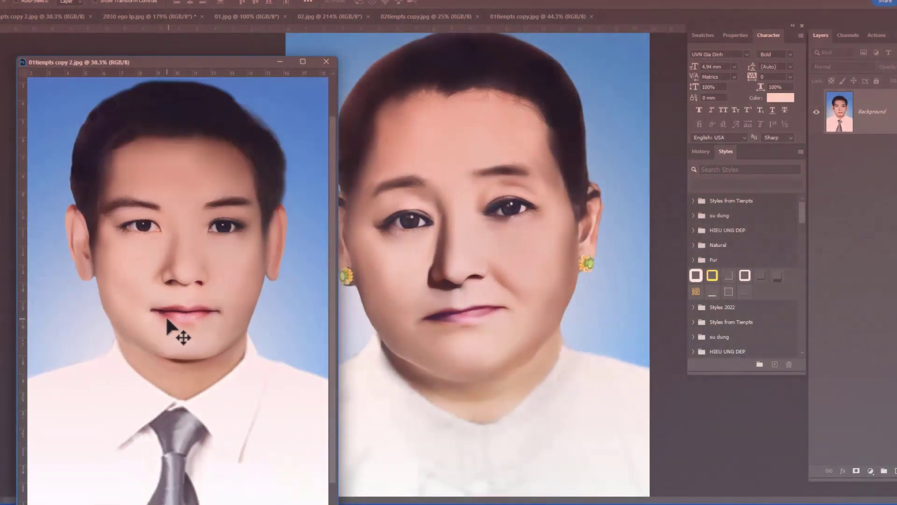
scroll(165, 315, "down", 2)
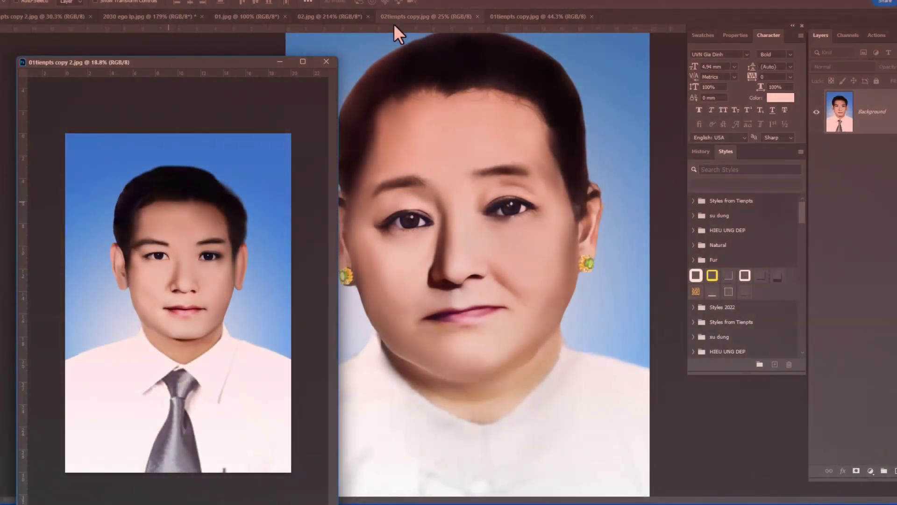